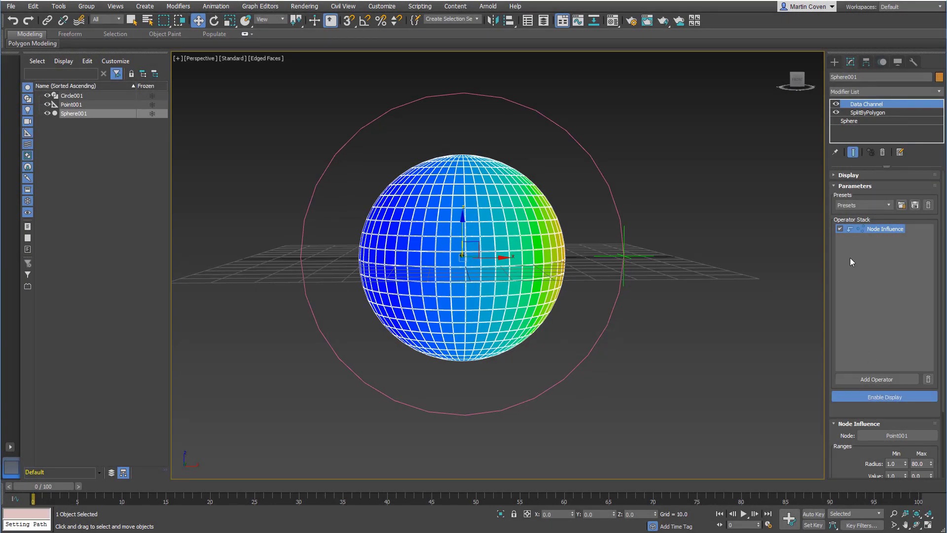
Place the Add Operators list beside the panel and preview the point's gradient up to frame 58.
left_click(878, 381)
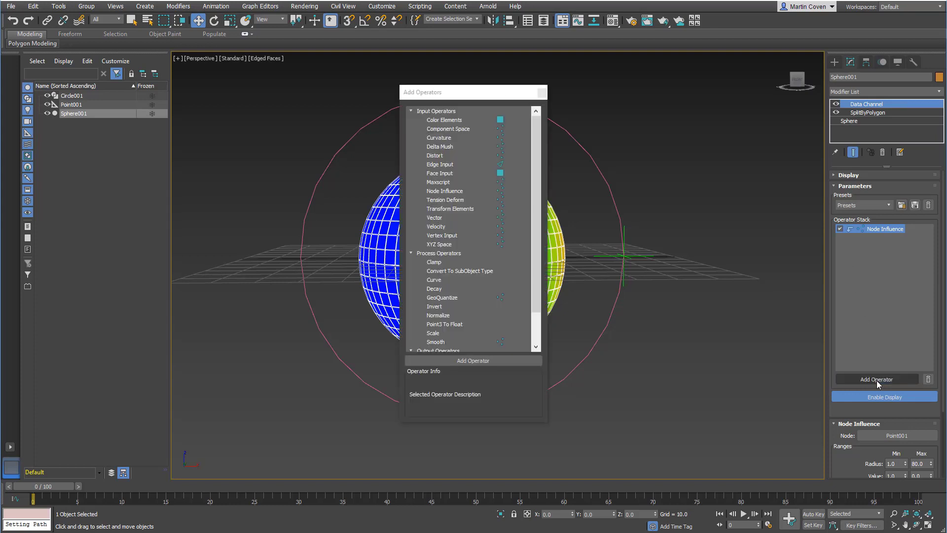
left_click_drag(477, 95, 739, 148)
mouse_move(48, 498)
left_mouse_down()
mouse_move(631, 506)
mouse_move(33, 505)
left_mouse_up()
key("w")
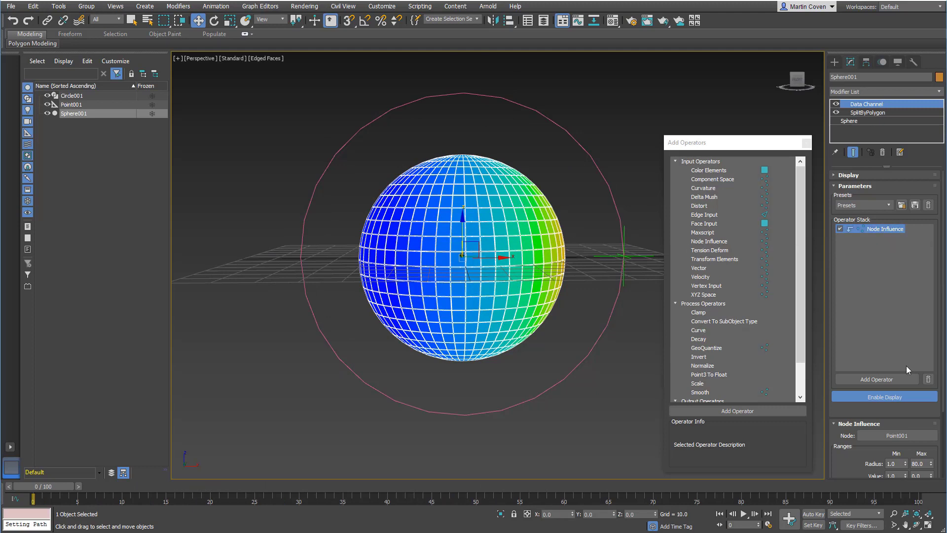
Set the SplitByPolygon polygonScale to 95.0, then reselect the Data Channel modifier.
left_click(864, 113)
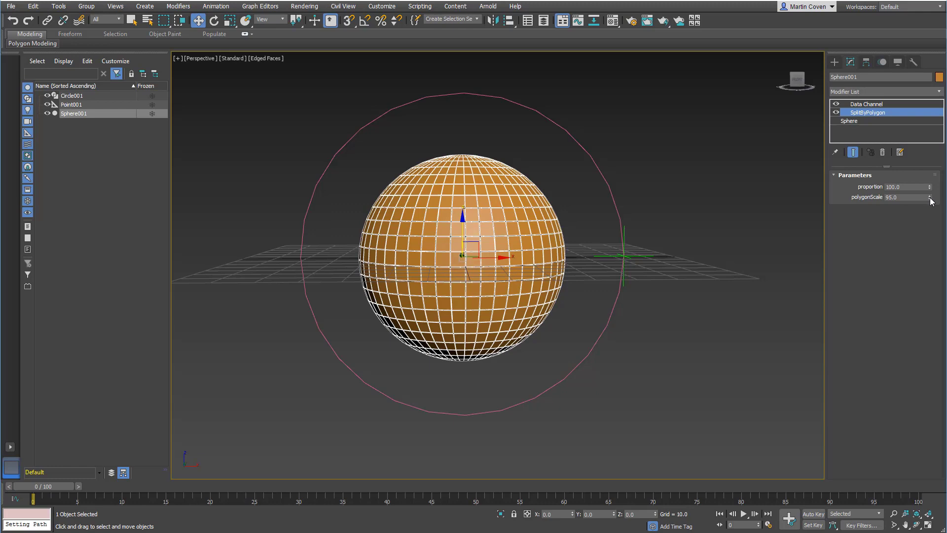
left_click_drag(930, 202, 930, 200)
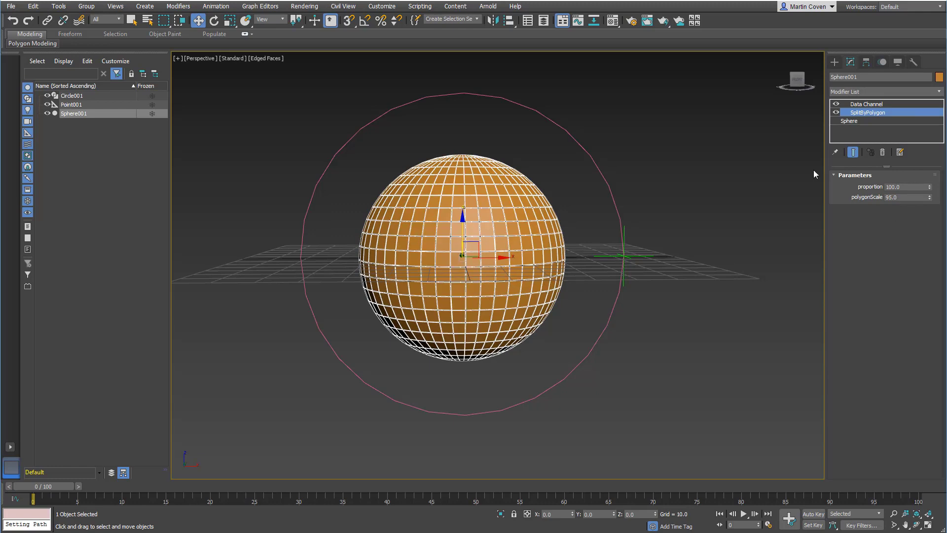
left_click(866, 104)
Add Transform Elements after Node Influence and change how it combines with earlier operators.
left_click(875, 382)
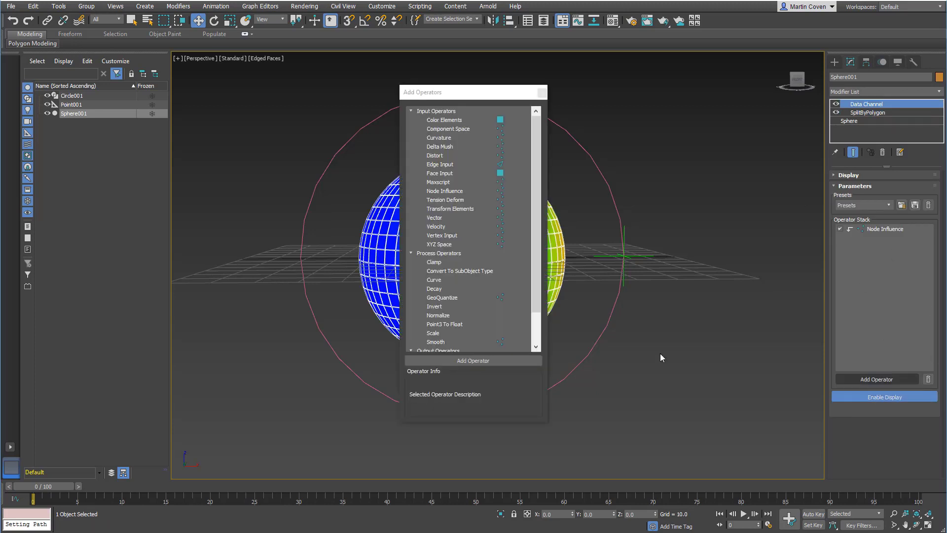
left_click_drag(464, 94, 737, 144)
left_click_drag(724, 259, 849, 274)
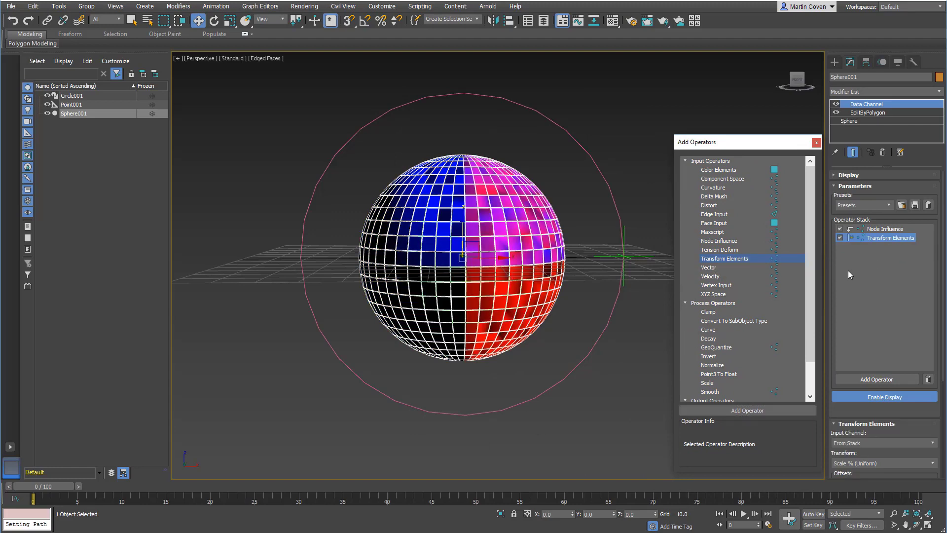
right_click(878, 240)
left_click(900, 271)
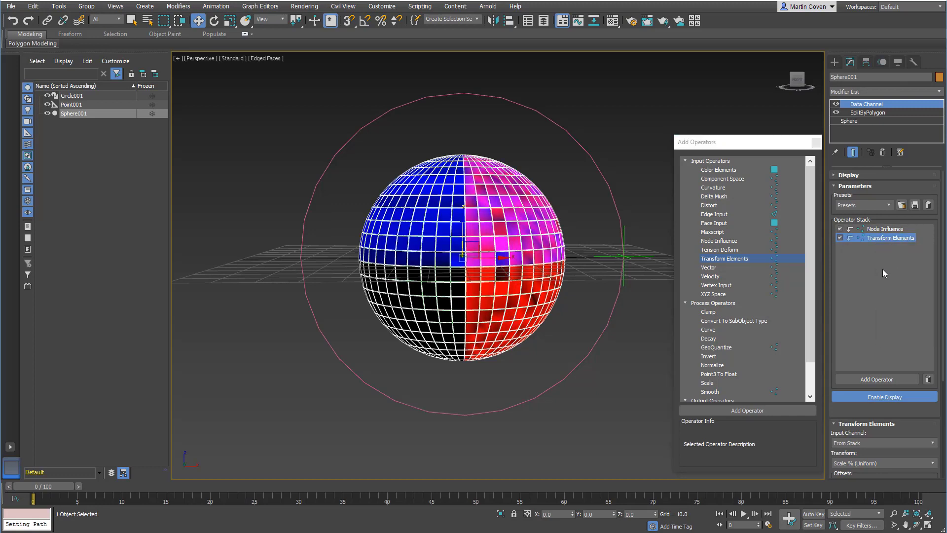
Add a Vertex Output after Transform Elements, set to Position.
scroll(887, 394, "down", 3)
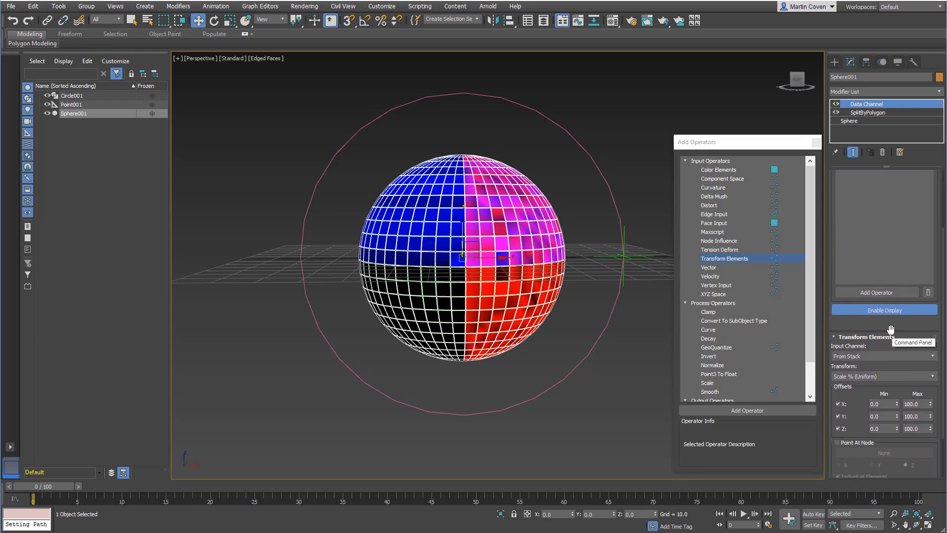
left_click_drag(846, 365, 845, 324)
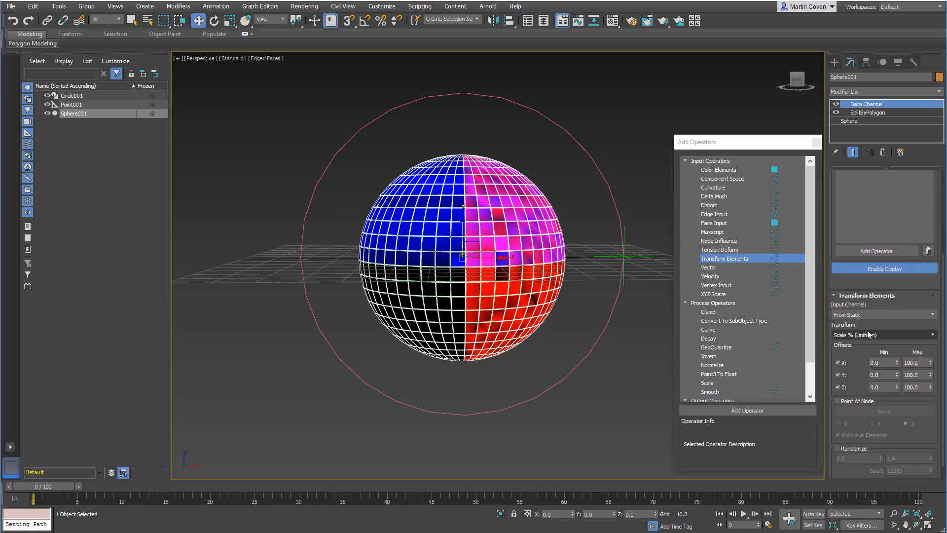
left_click_drag(810, 244, 810, 277)
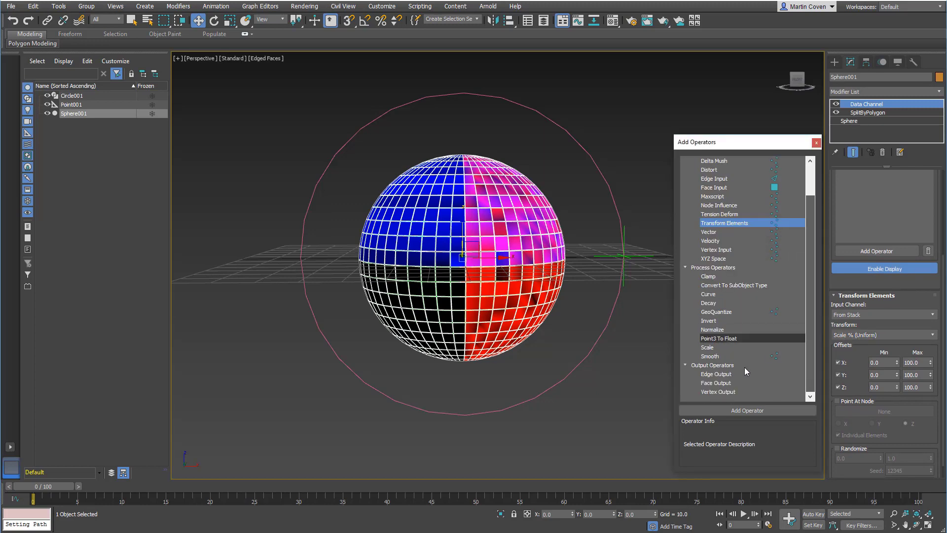
left_click_drag(714, 391, 862, 218)
left_click(880, 434)
left_click(873, 445)
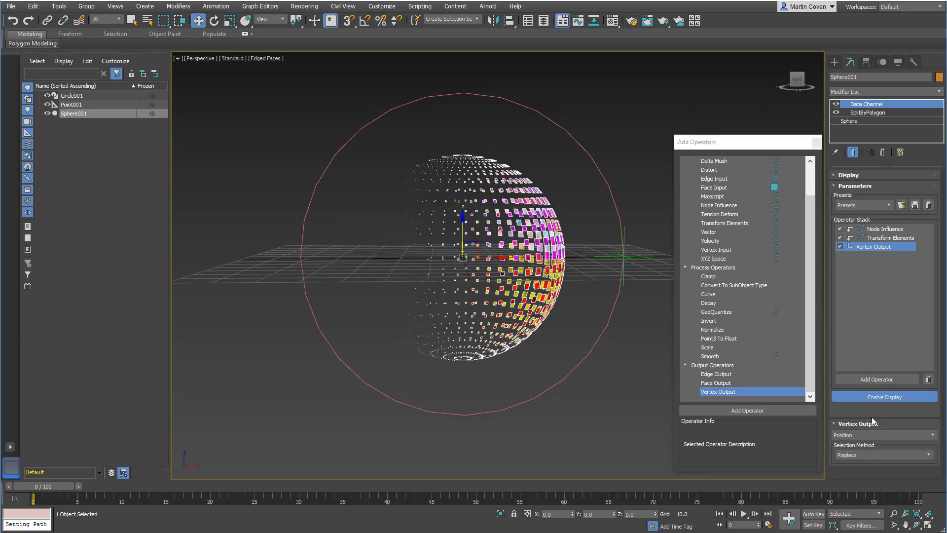
Turn off Enable Display and play the animation to watch faces shrink, ending at frame 0.
left_click(885, 398)
middle_click_drag(578, 331, 523, 327, "alt")
left_click_drag(63, 486, 658, 502)
key("w")
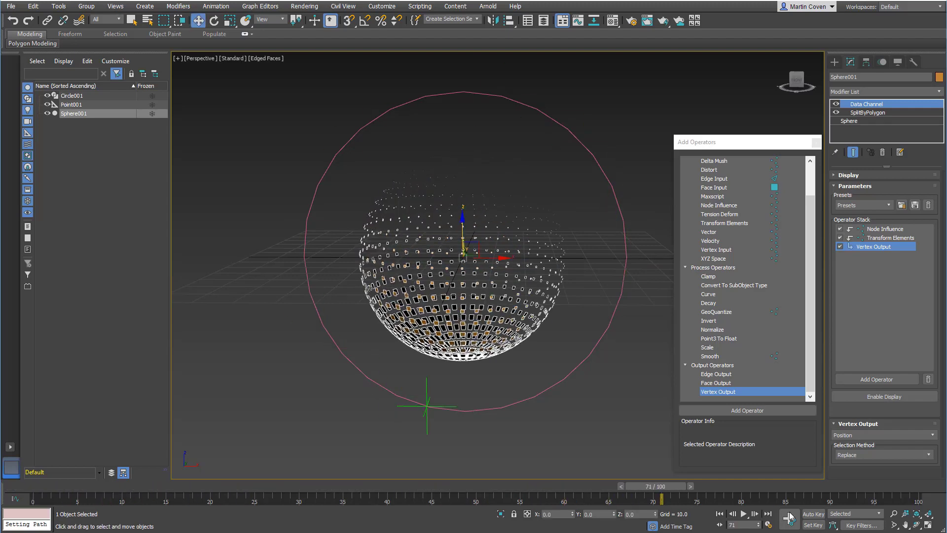
left_click(744, 513)
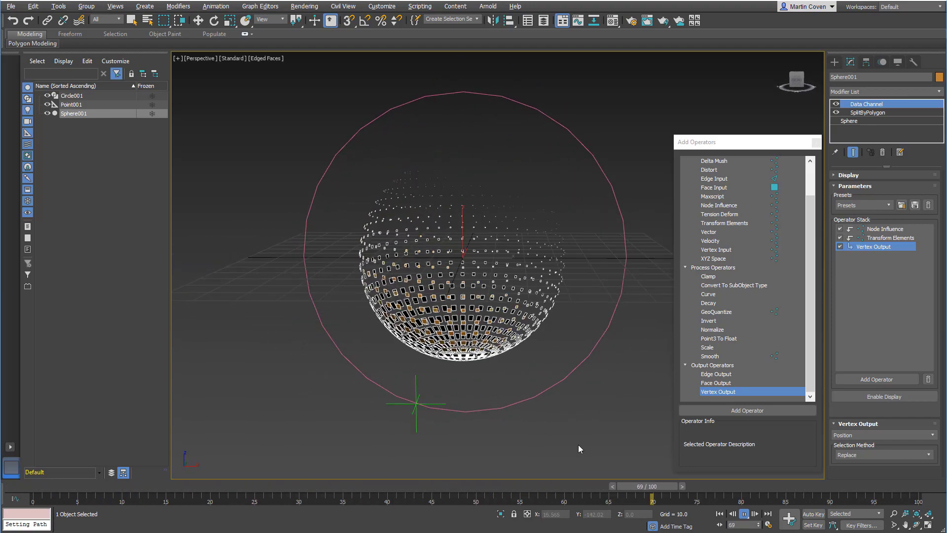
left_click(745, 514)
left_click_drag(481, 485, 33, 486)
Set Transform Elements X Min offset to 100 and X Max to 0, previewing the inverted scaling.
left_click(884, 239)
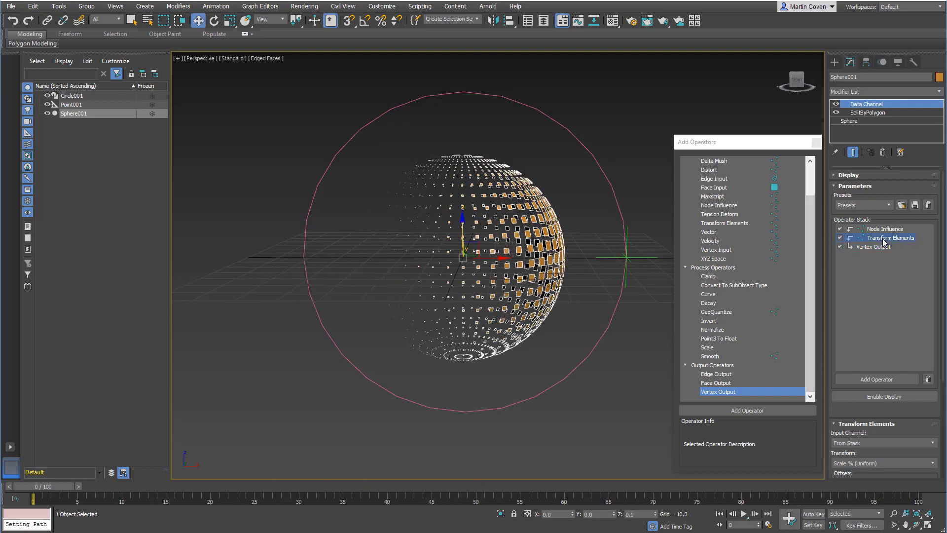
left_click_drag(900, 418, 899, 321)
scroll(898, 321, "down", 3)
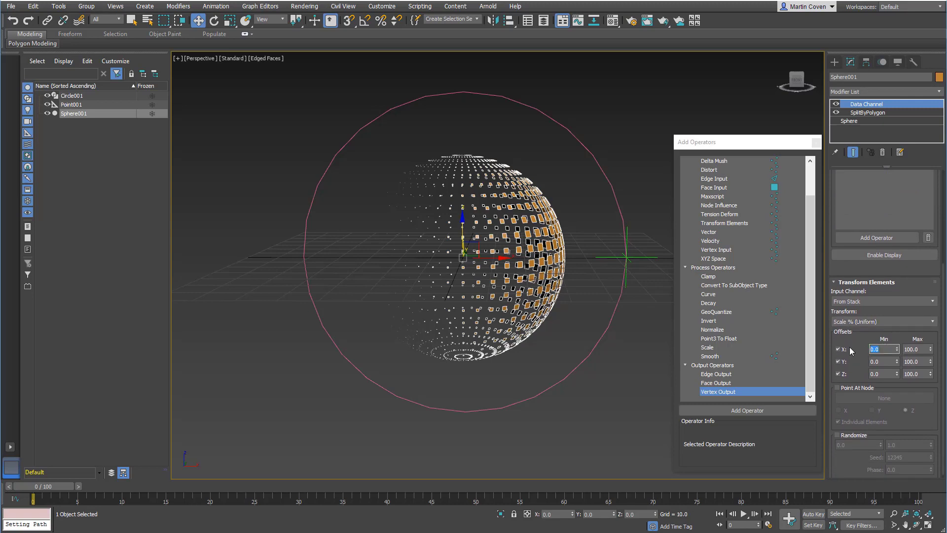
type("100")
key("Return")
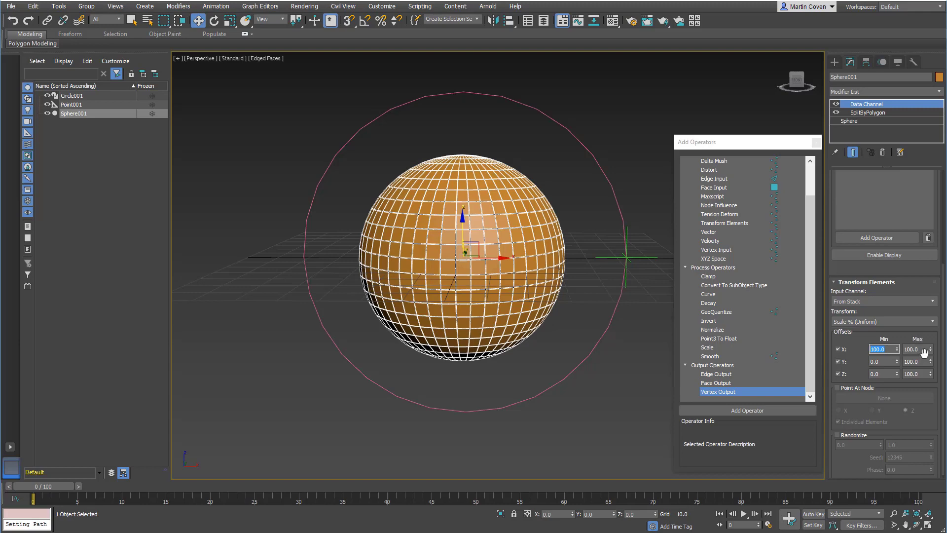
right_click(931, 351)
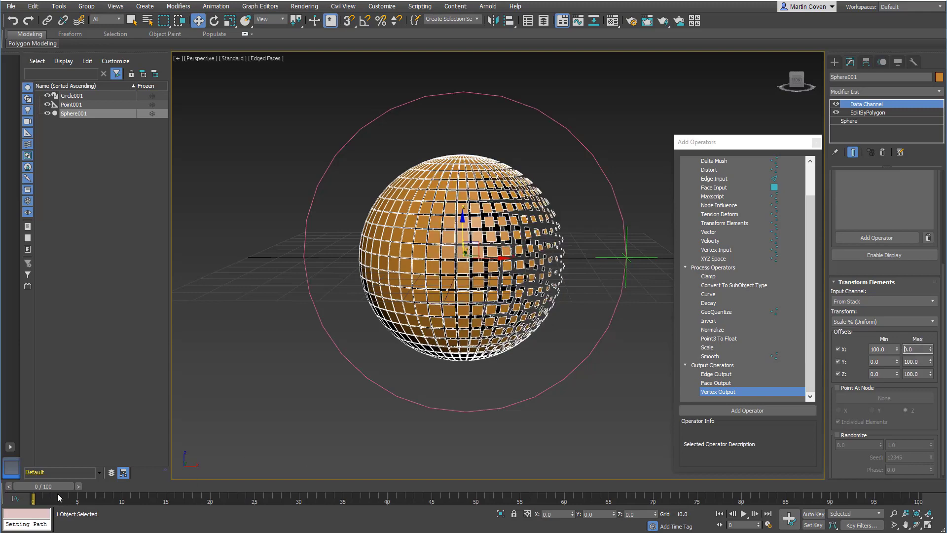
mouse_move(51, 489)
left_mouse_down()
mouse_move(735, 489)
mouse_move(45, 488)
left_mouse_up()
key("w")
Restore the X offsets to Min 0 and Max 100.
left_click(883, 348)
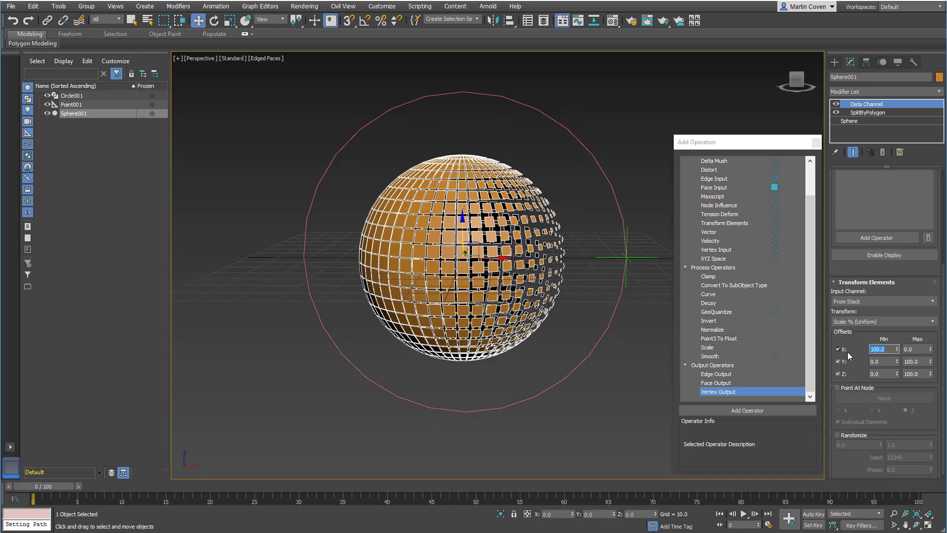
type("0")
key("Return")
left_click(924, 350)
type("100")
key("Return")
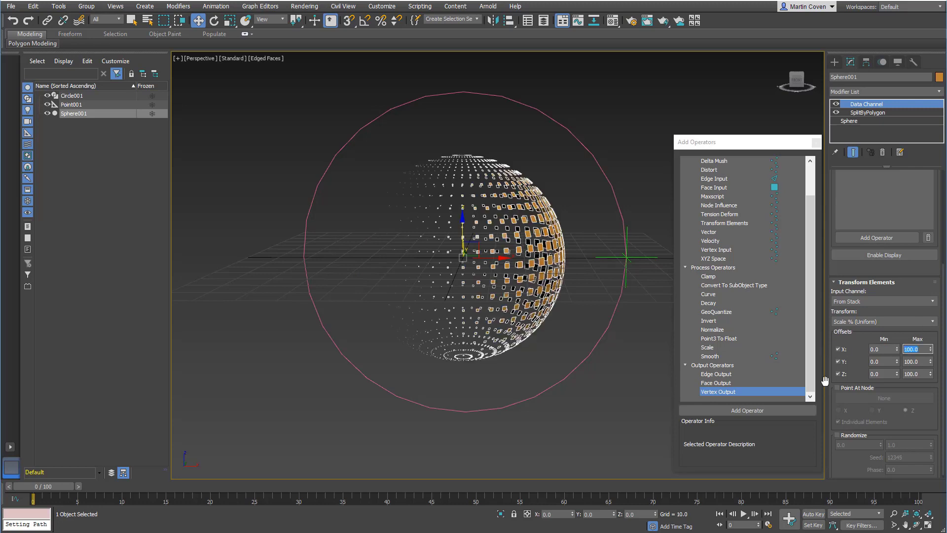
Switch the Transform Elements type to Rotation and preview at frame 7.
left_click(883, 321)
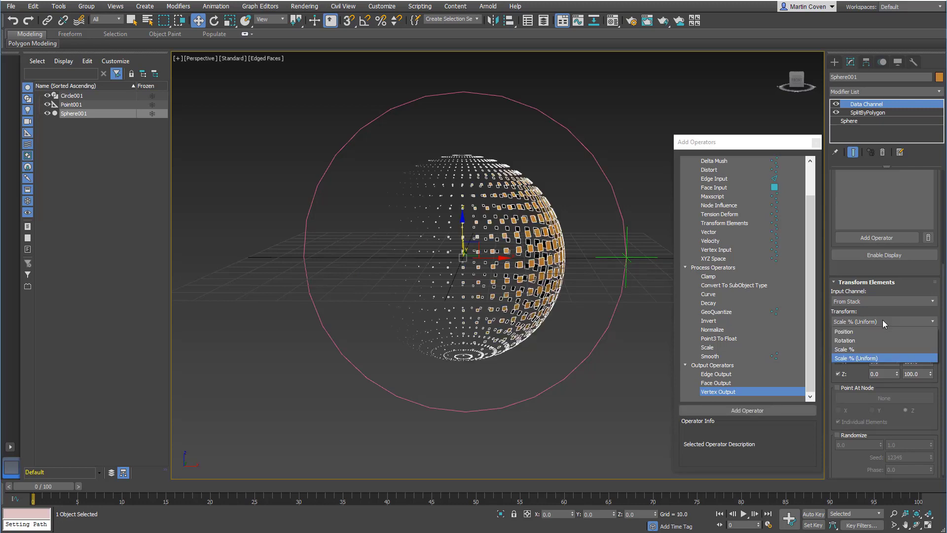
left_click(872, 342)
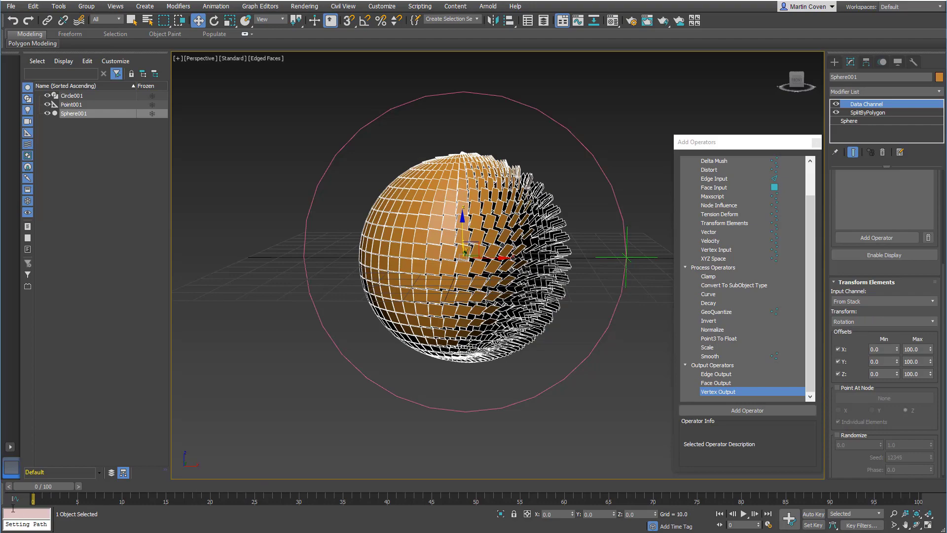
left_click_drag(45, 486, 34, 508)
key("w")
Try Position offsets, preview at frame 68, then set the transform type back to Rotation.
left_click(881, 324)
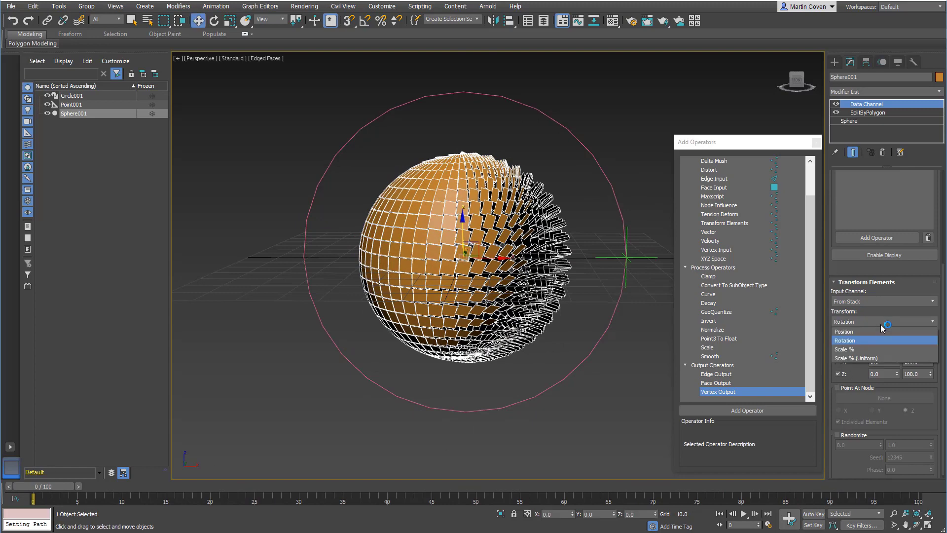
left_click(868, 333)
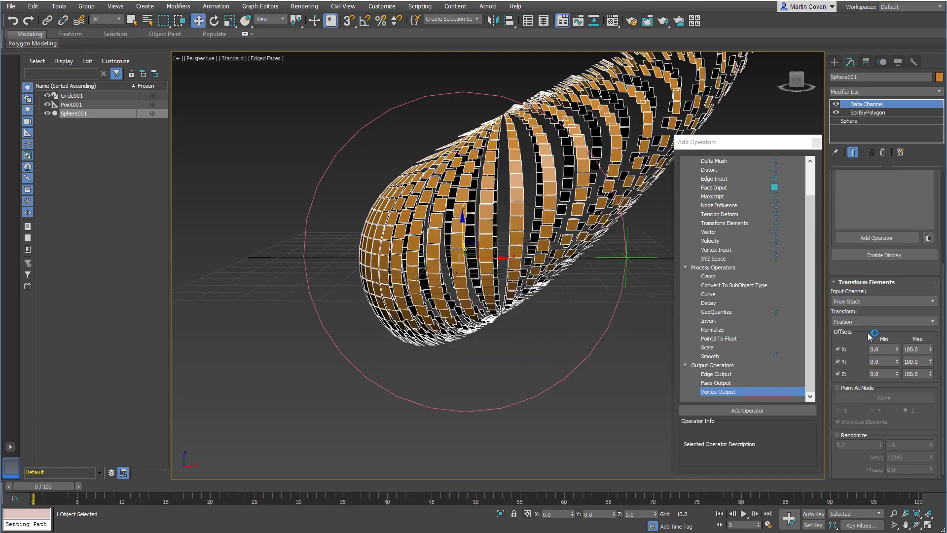
left_click_drag(37, 489, 19, 460)
key("w")
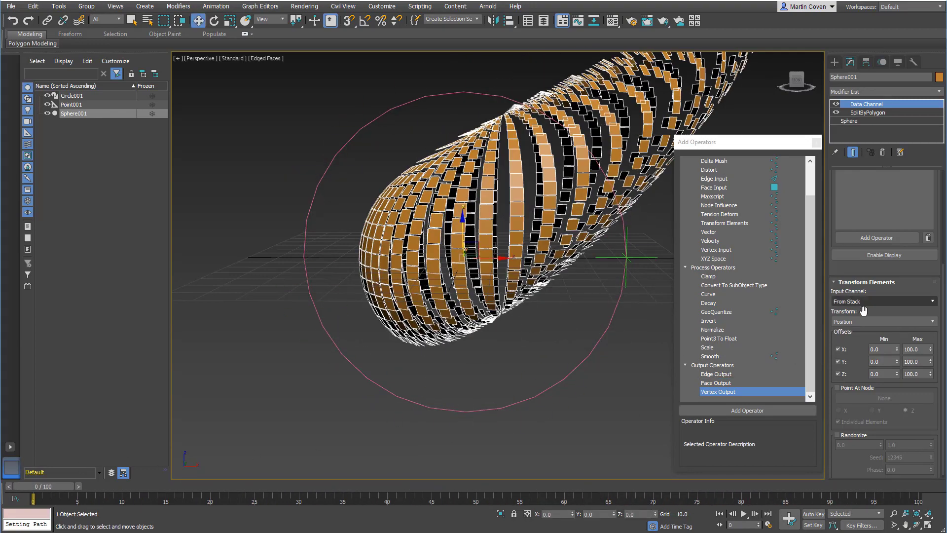
left_click(883, 322)
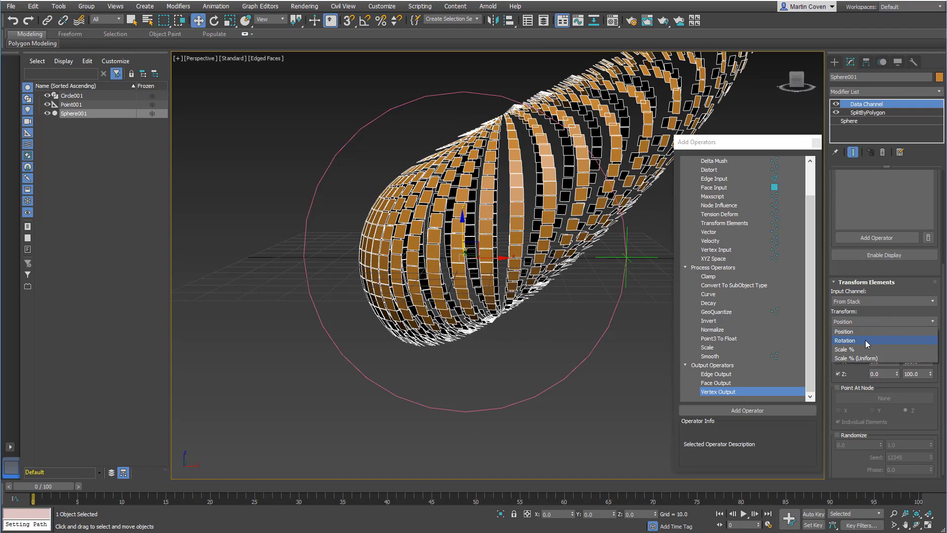
left_click(866, 339)
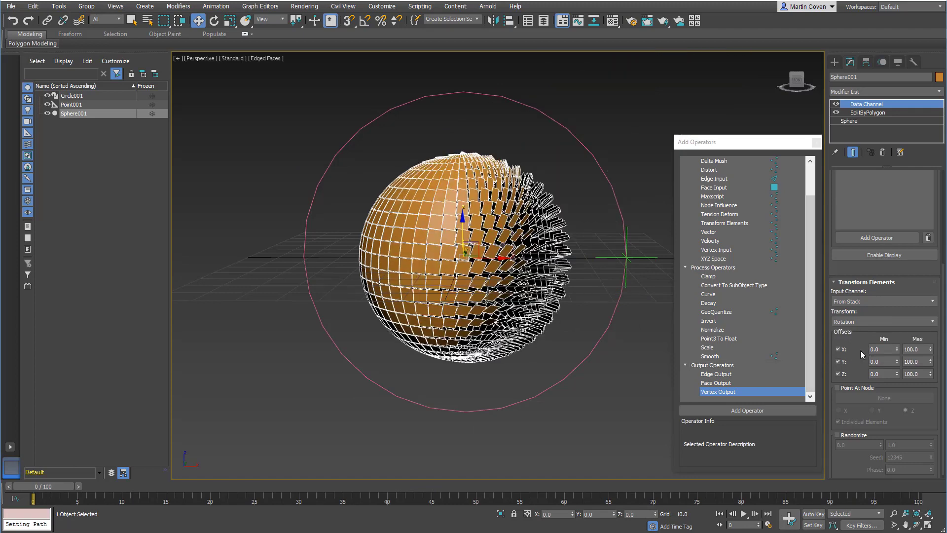
Enable Randomize with min -0.12 and max raised to 2.502, previewing the twisting faces.
left_click(838, 435)
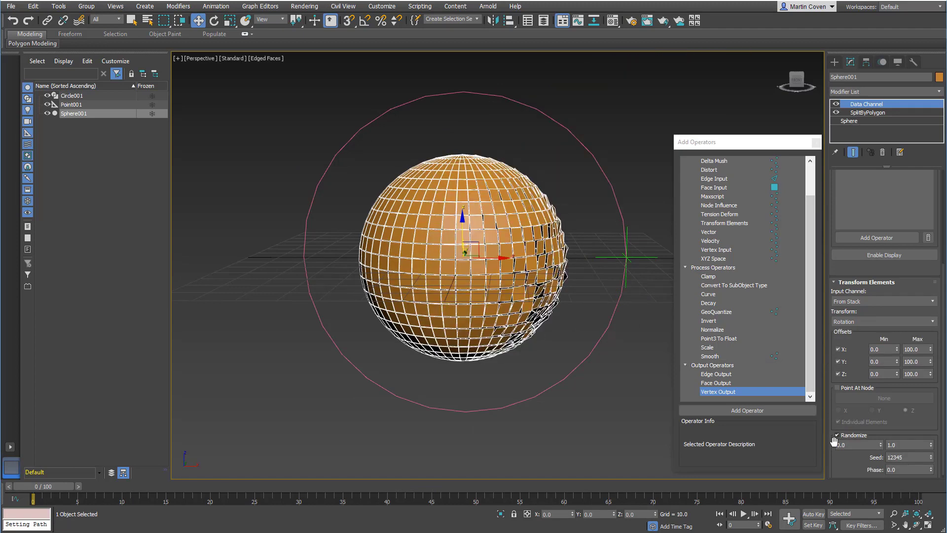
left_click_drag(835, 469, 845, 414)
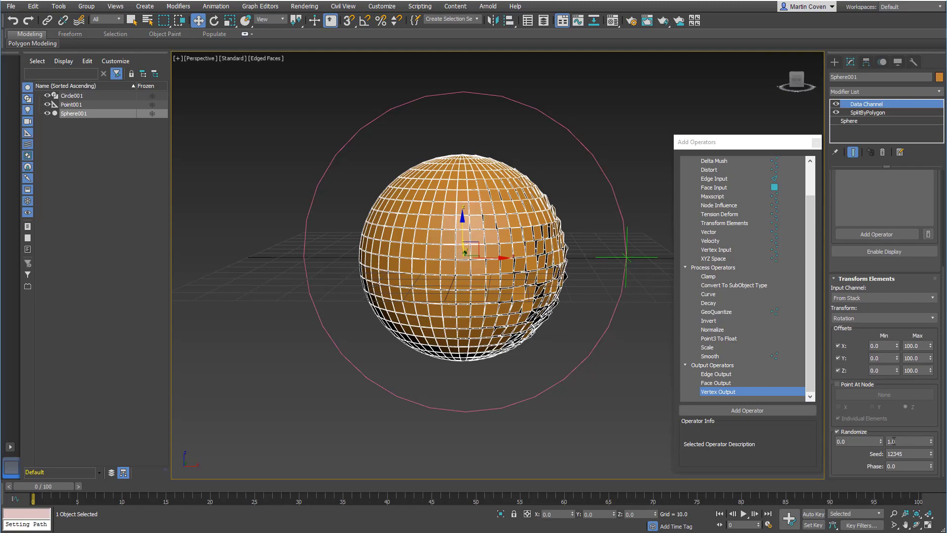
left_click_drag(930, 444, 886, 450)
mouse_move(39, 492)
left_mouse_down()
mouse_move(513, 496)
mouse_move(595, 507)
mouse_move(814, 498)
mouse_move(42, 499)
left_mouse_up()
key("w")
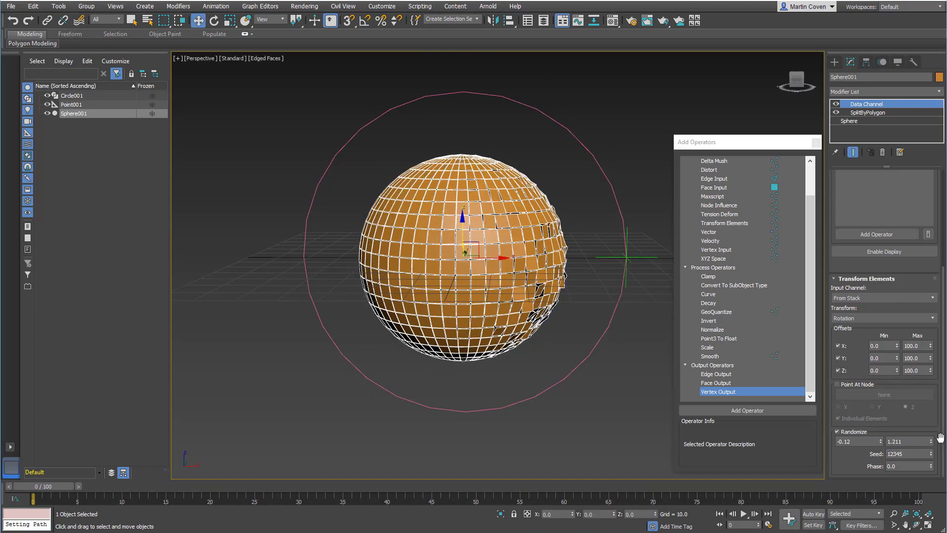
left_click_drag(930, 441, 929, 394)
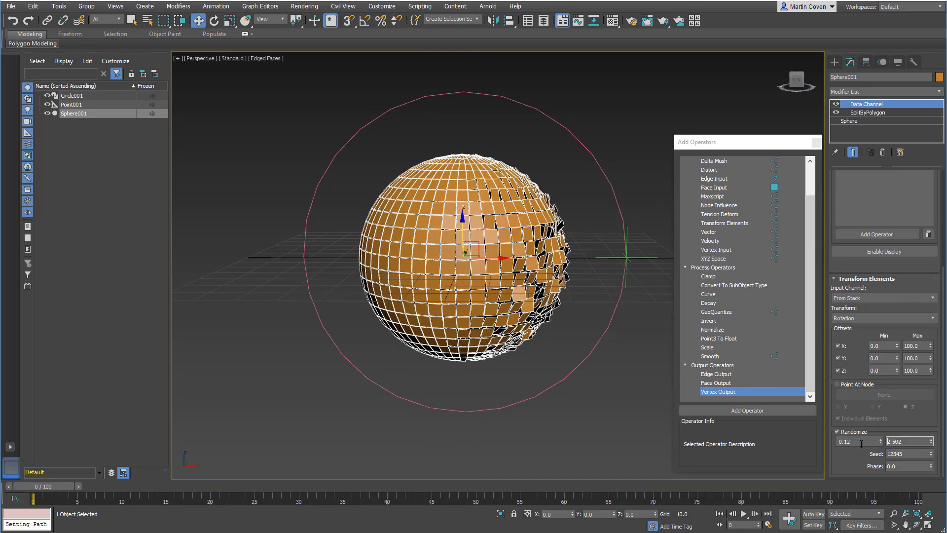
mouse_move(40, 486)
left_mouse_down()
mouse_move(572, 502)
mouse_move(33, 486)
left_mouse_up()
Turn off Randomize, then add a second Transform Elements and change its blend with the stack.
key("w")
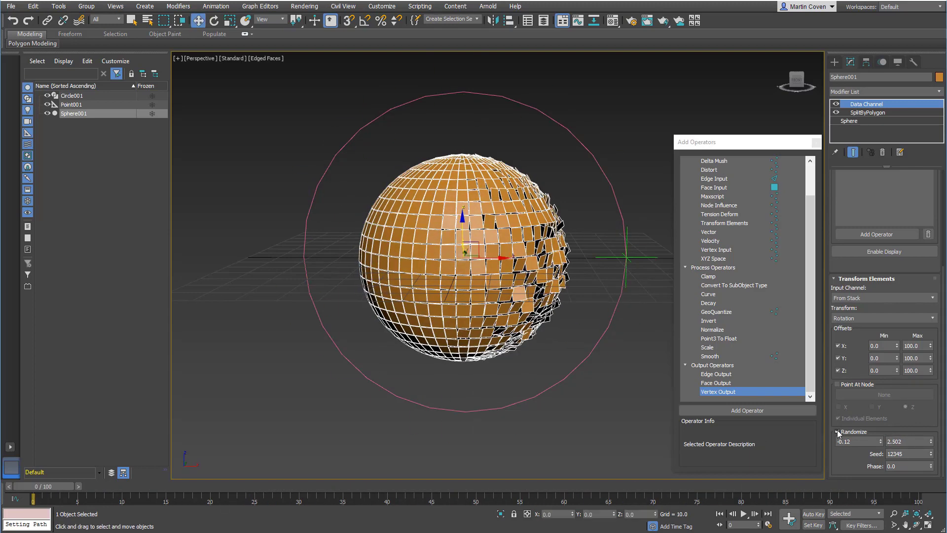
left_click(838, 431)
scroll(856, 337, "up", 3)
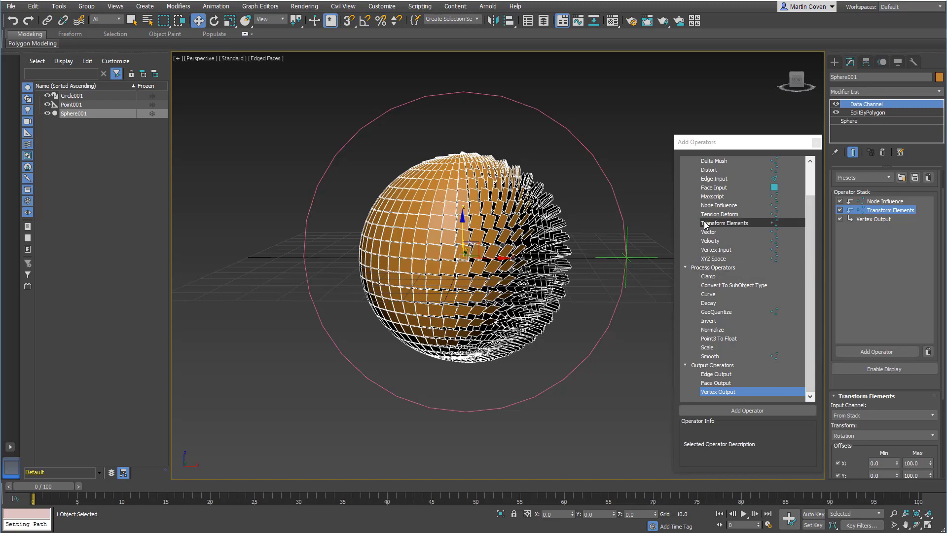
left_click_drag(718, 223, 862, 239)
right_click(876, 232)
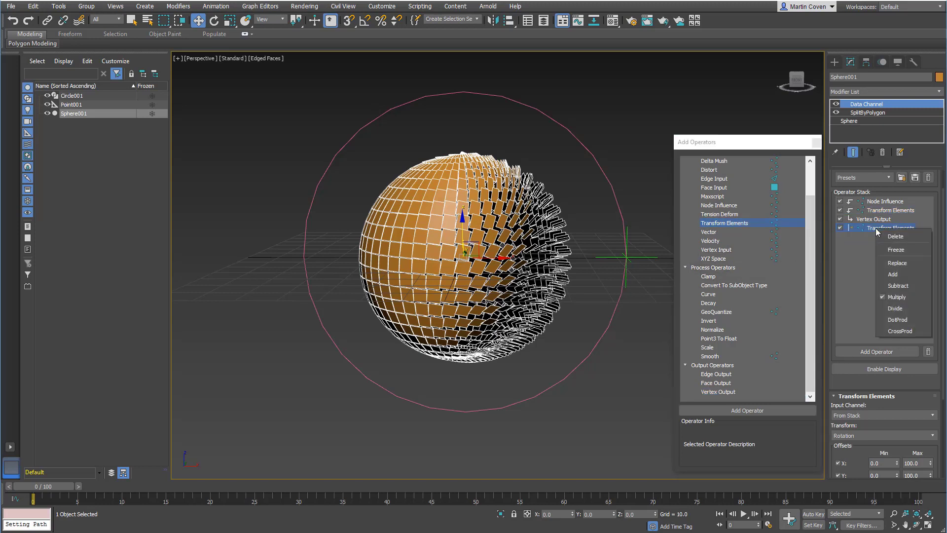
left_click(898, 264)
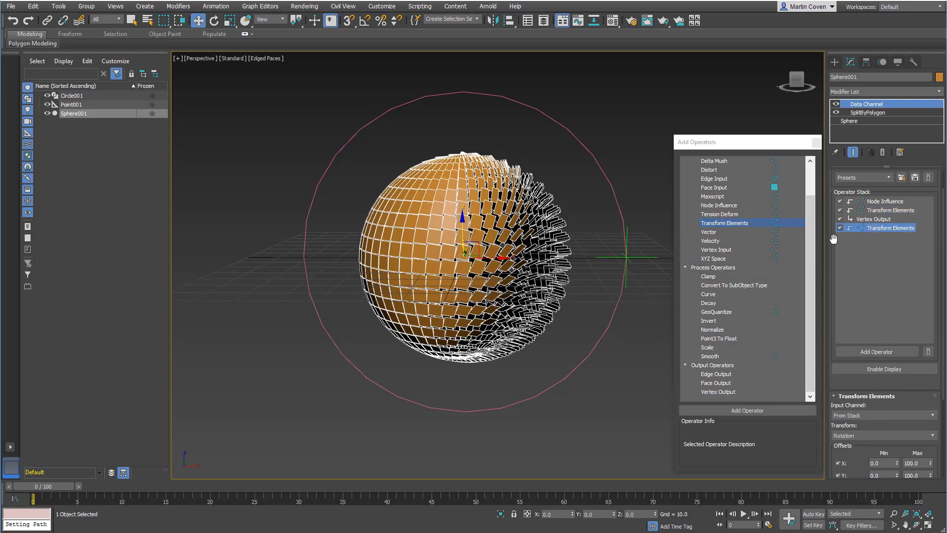
Set the new operator to Scale % (Uniform) and add a Vertex Output after it.
left_click(857, 434)
left_click(858, 463)
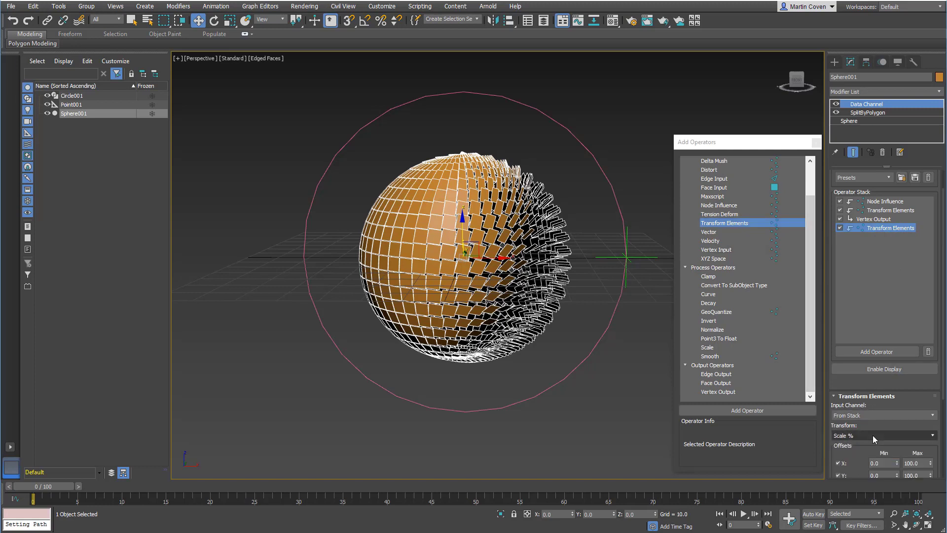
left_click(872, 435)
left_click(861, 471)
scroll(878, 395, "down", 3)
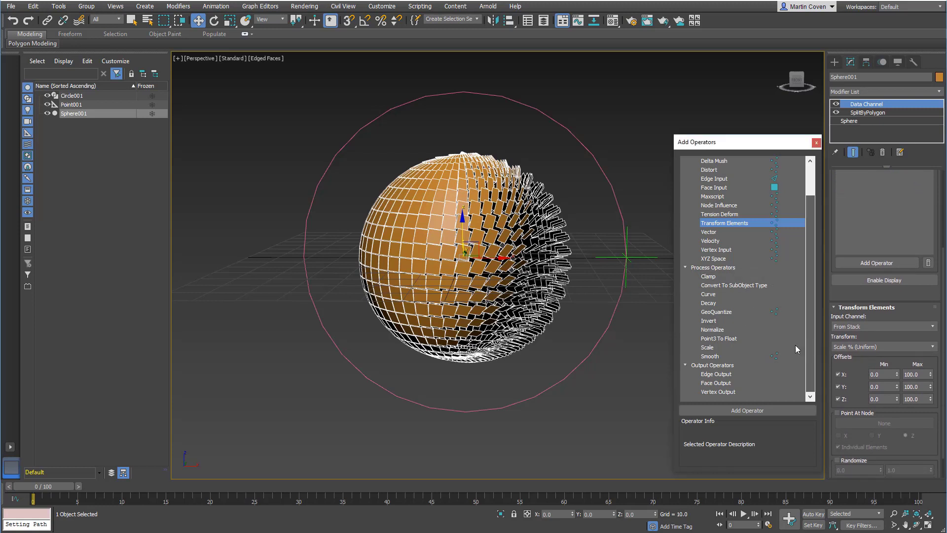
left_click_drag(724, 394, 869, 232)
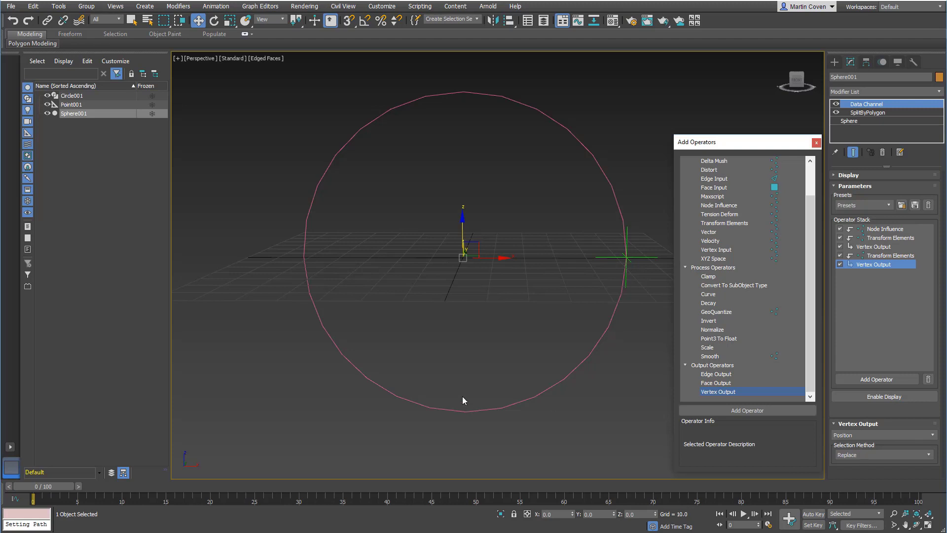
mouse_move(34, 486)
left_mouse_down()
mouse_move(560, 486)
mouse_move(37, 487)
left_mouse_up()
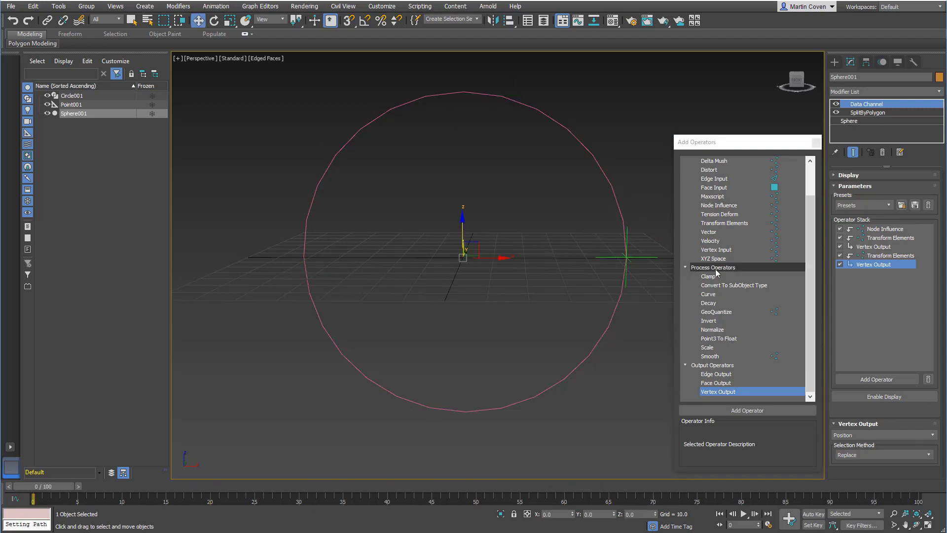
Insert a Vertex Output set to Vertex Color just before the second Transform Elements.
left_click(874, 248)
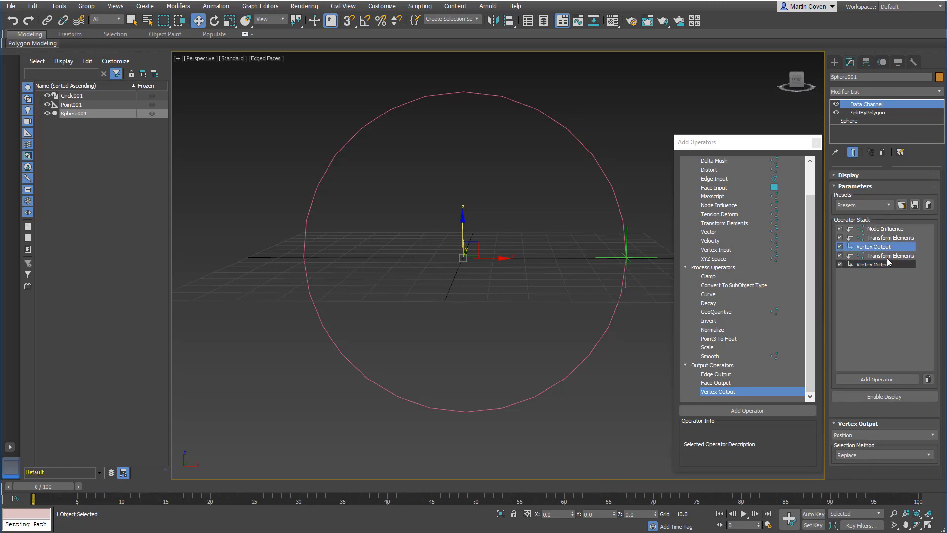
left_click(888, 256)
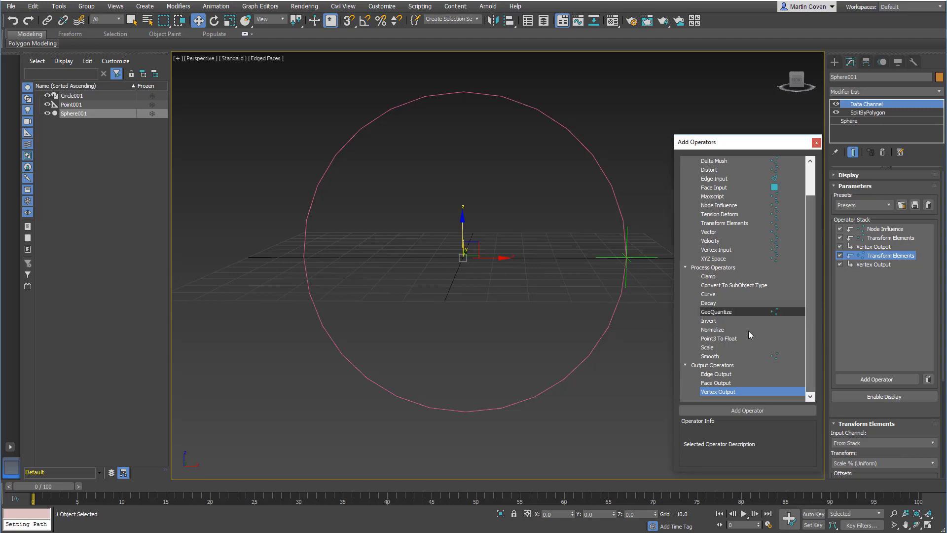
left_click(714, 394)
left_click_drag(714, 393, 878, 280)
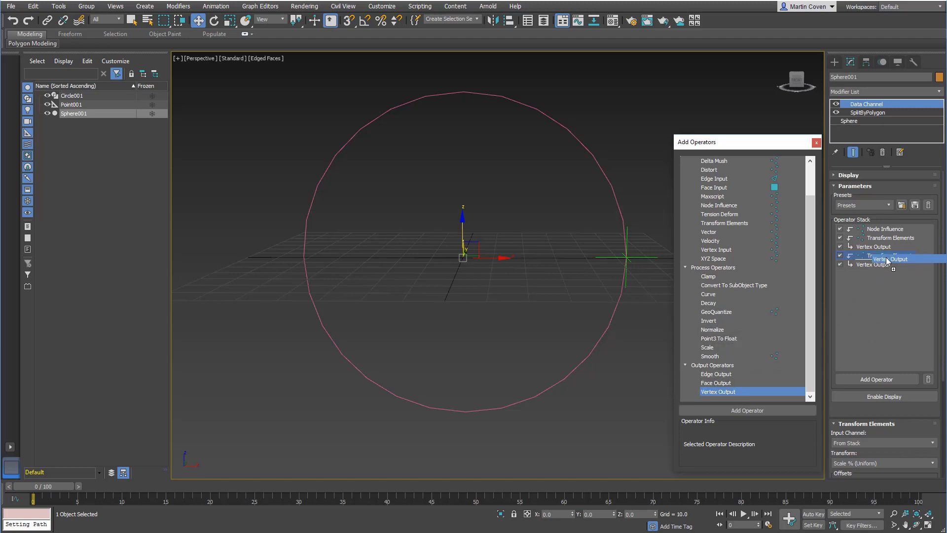
left_click_drag(890, 259, 897, 255)
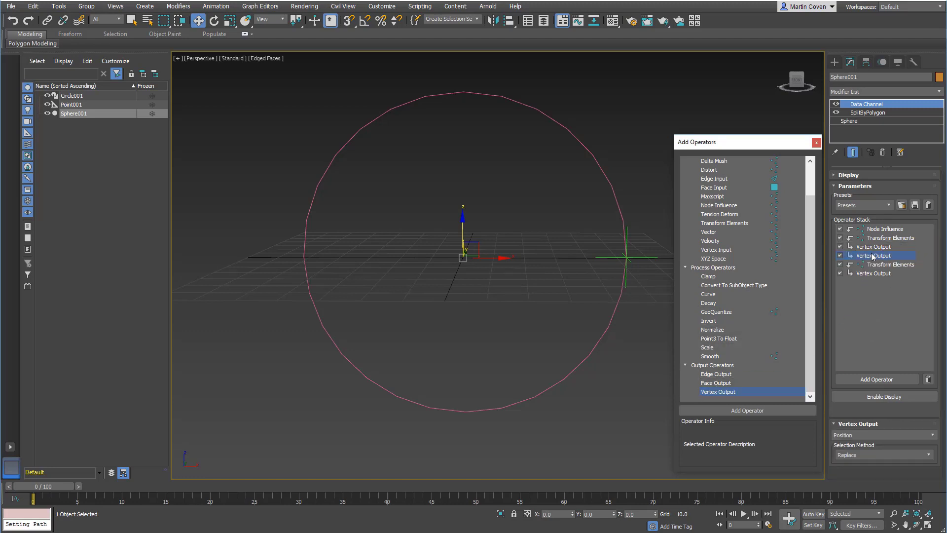
left_click(878, 435)
left_click(870, 457)
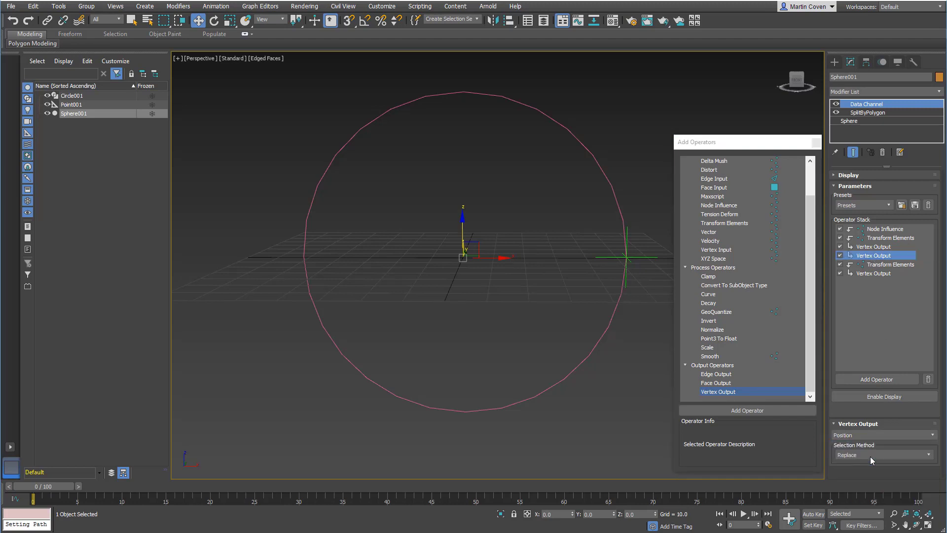
left_click(884, 265)
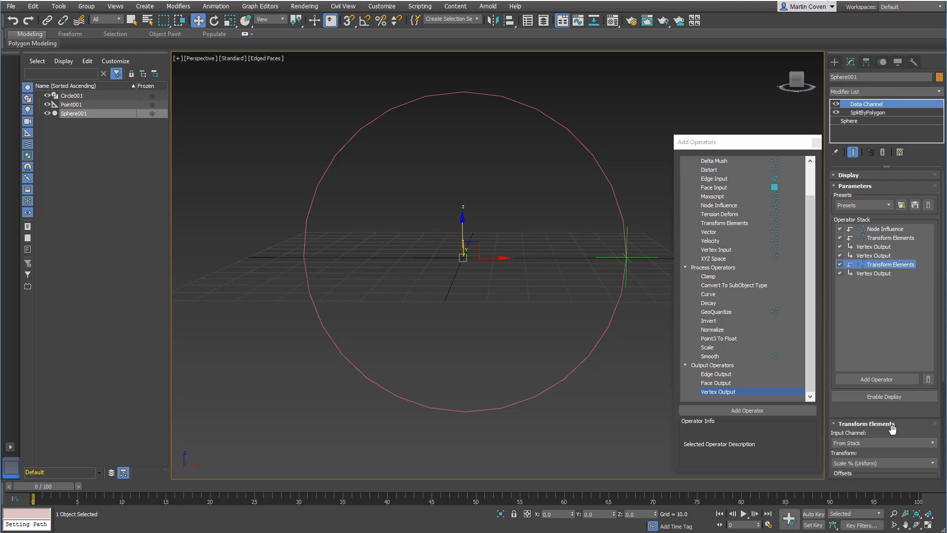
Set the input channel to Vertex Color (Lum) and lower the X Max offset to 10.2, previewing the result.
scroll(898, 419, "down", 3)
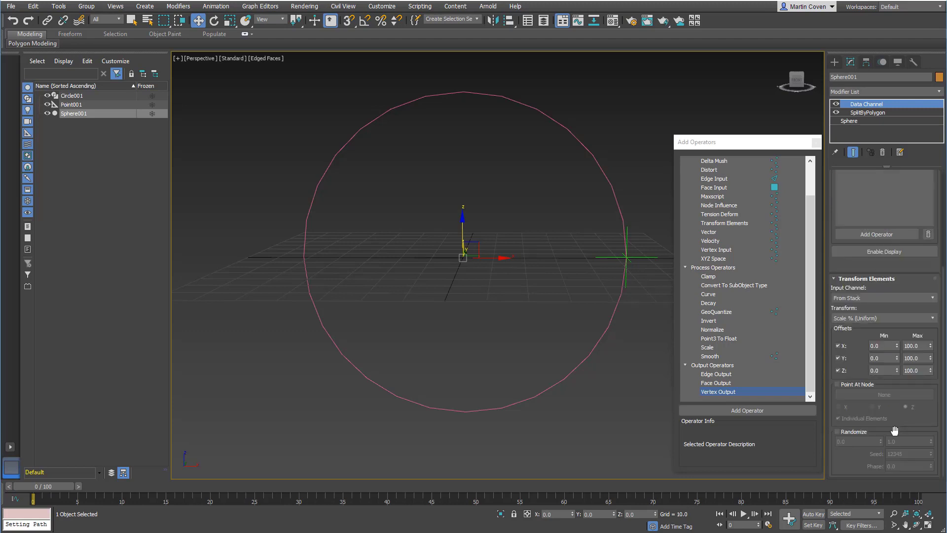
left_click(886, 299)
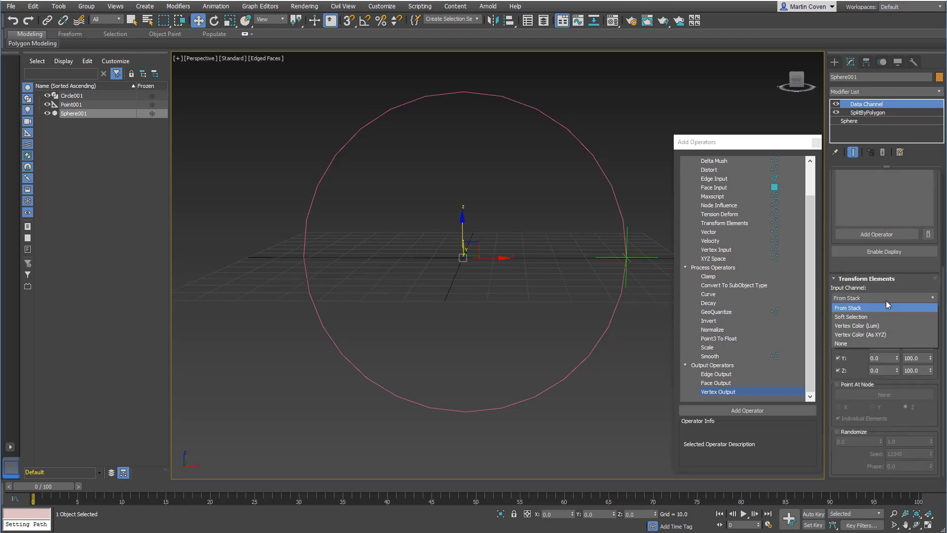
left_click(872, 327)
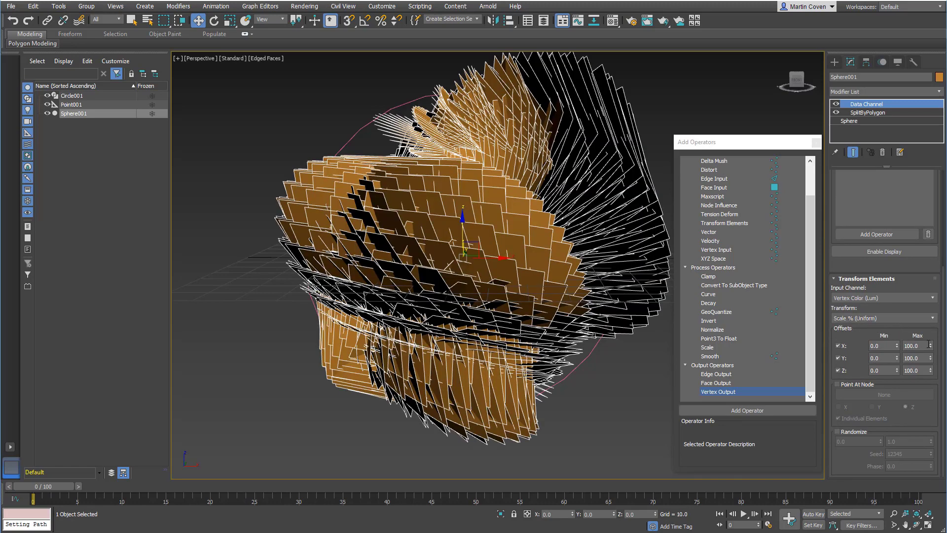
left_click_drag(930, 345, 928, 472)
mouse_move(54, 490)
left_mouse_down()
mouse_move(822, 466)
mouse_move(39, 486)
left_mouse_up()
key("w")
middle_click_drag(587, 340, 340, 326, "alt")
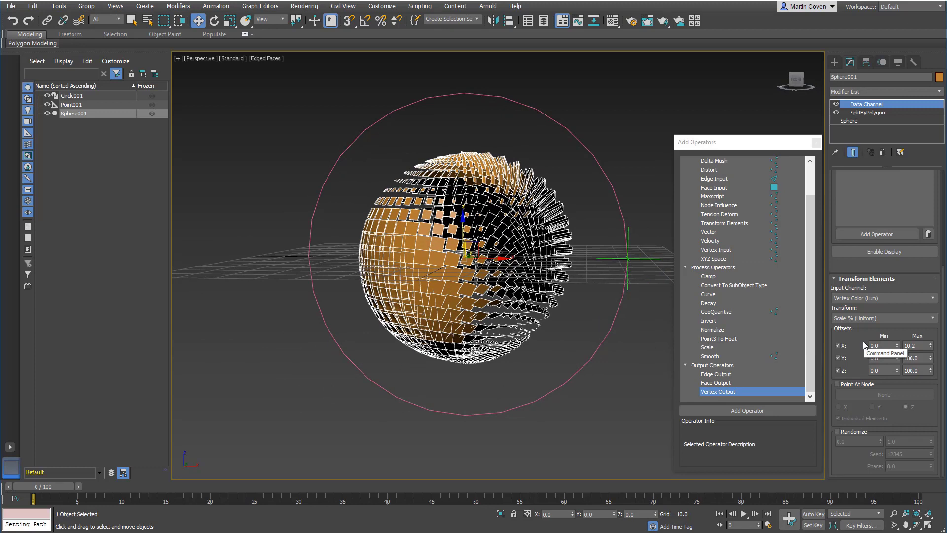
left_click(902, 298)
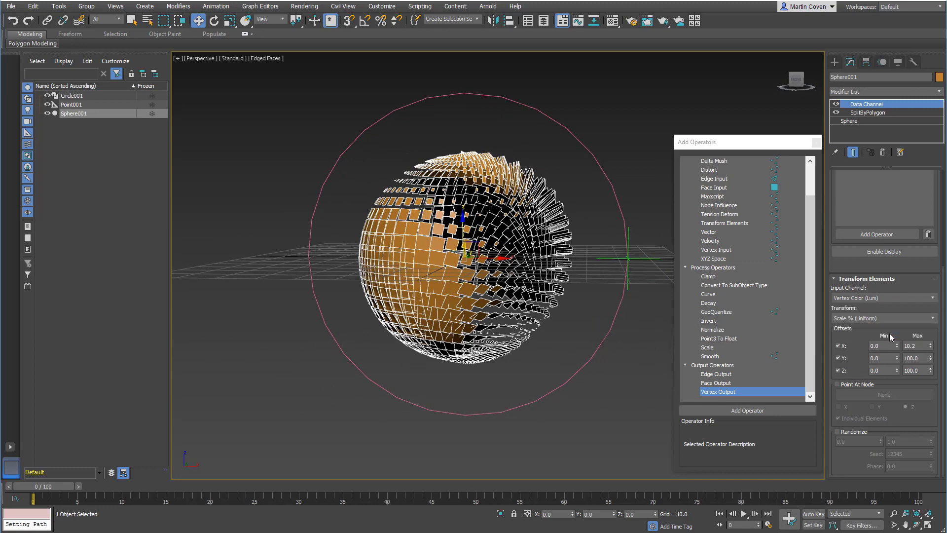